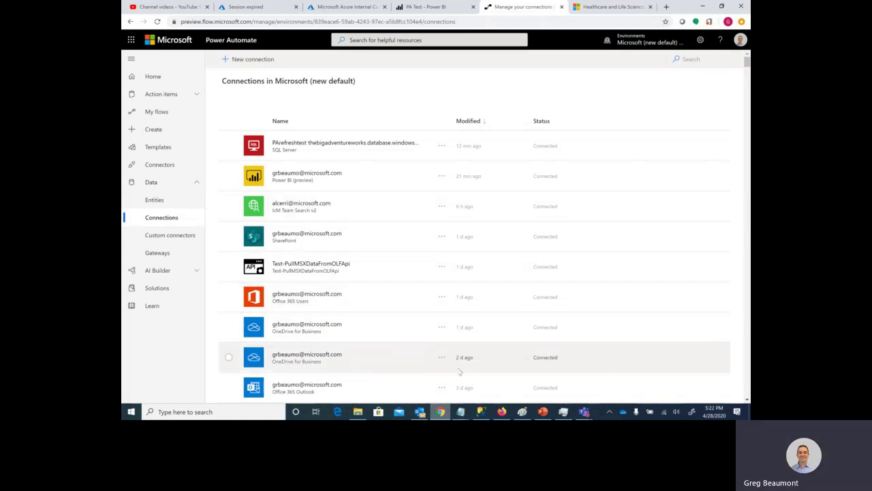
Switch to SQL Server Management Studio and view the select query results for the dbo.PA_Test table.
click(482, 412)
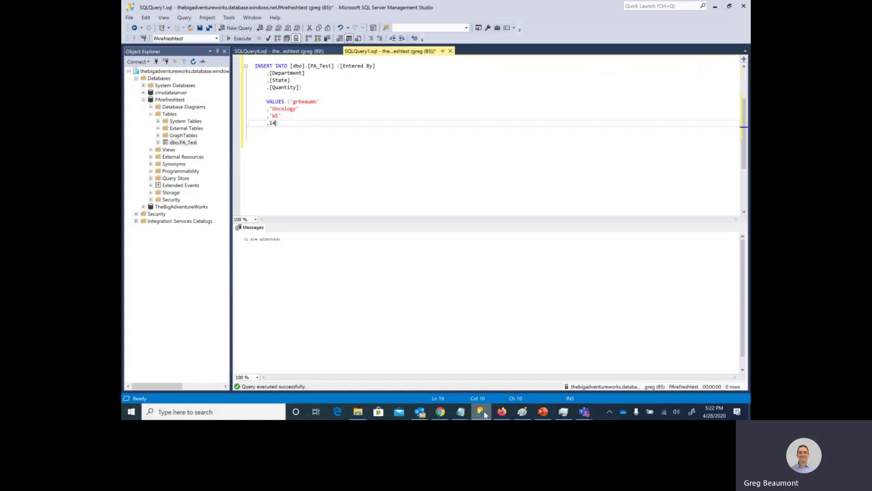
click(272, 52)
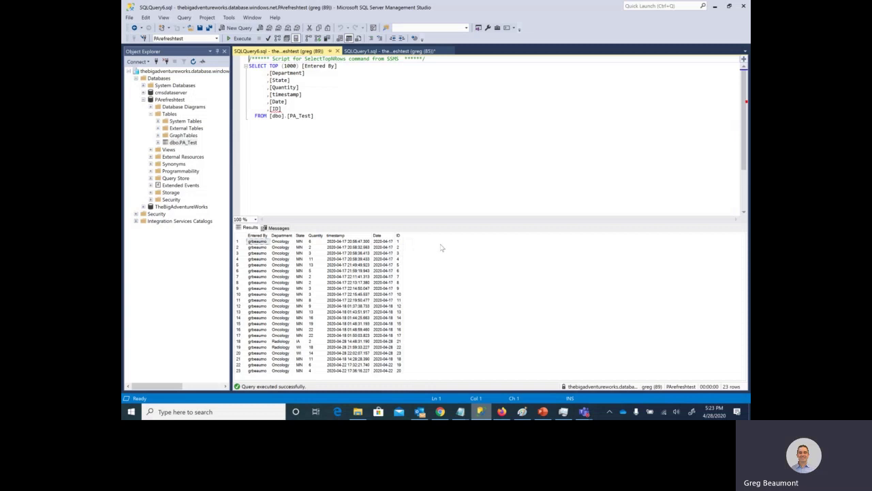
In Power Automate, create an automated flow named "Trigger a Power BI Refresh" with the SQL Server trigger "When an item is created (V2)".
click(440, 411)
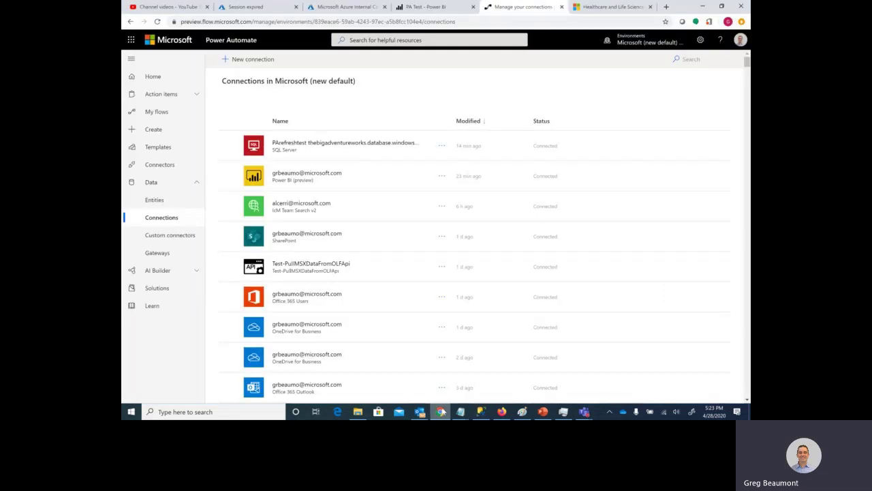
click(154, 129)
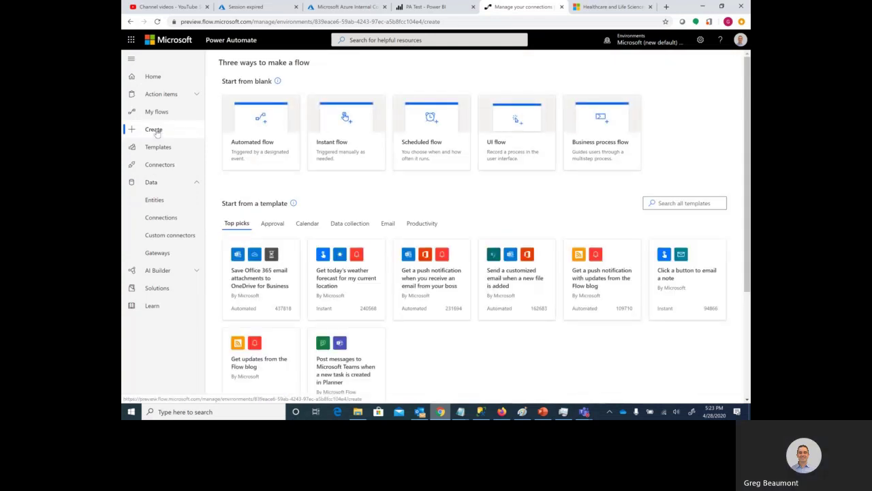
click(260, 142)
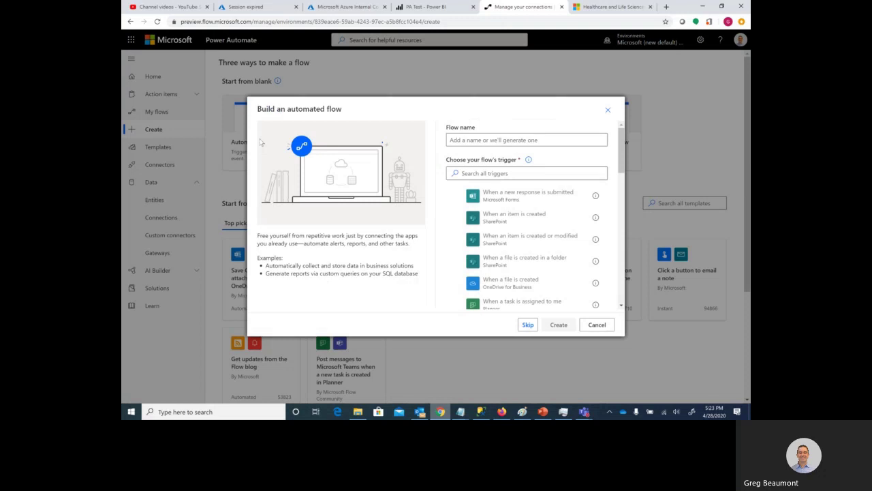
click(455, 139)
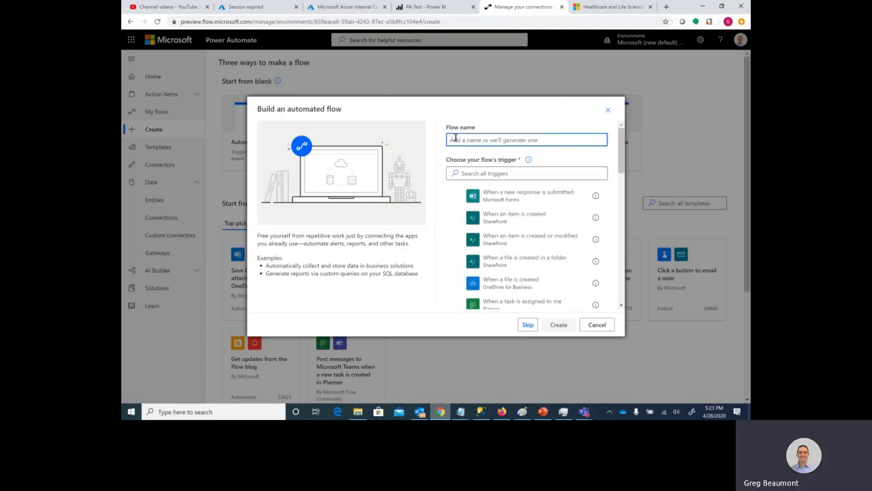
text(Trigge)
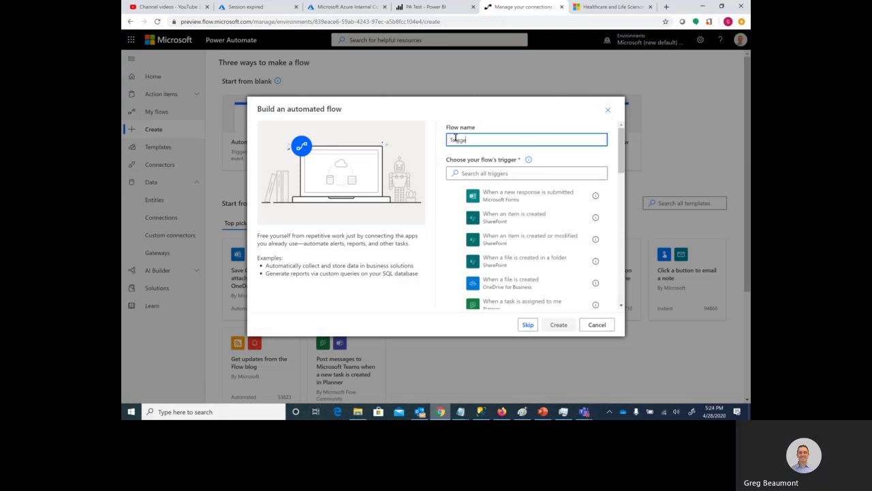
text(r a Fower BI Refresh)
click(470, 174)
text(SQL)
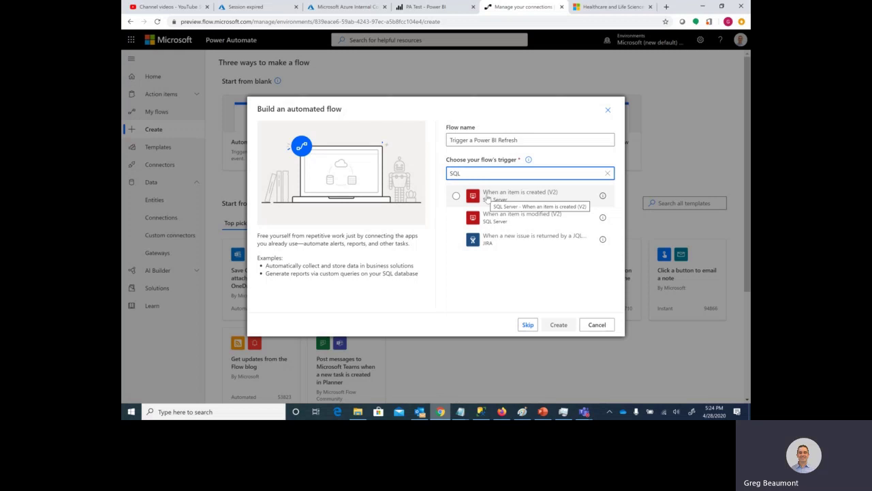
click(488, 197)
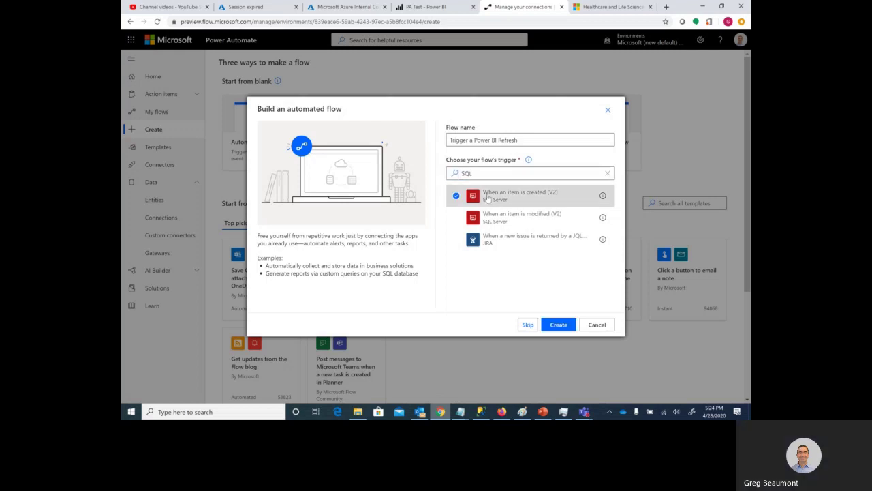
click(556, 326)
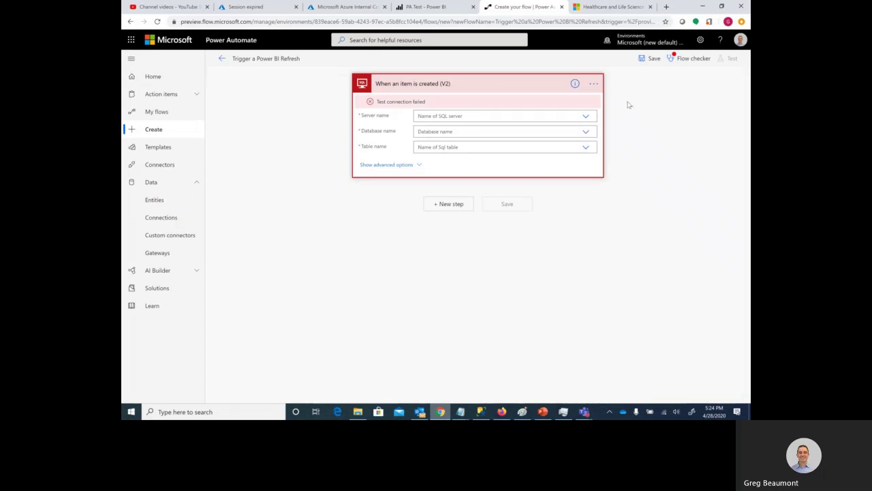
Assign the PArefreshtest thebigadventureworks.database.windows.net connection to the SQL Server trigger.
click(594, 84)
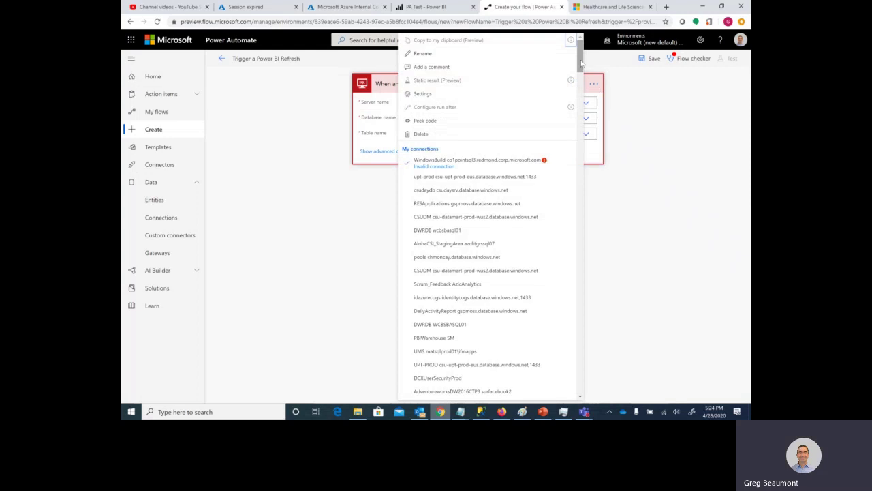
drag(582, 63, 582, 357)
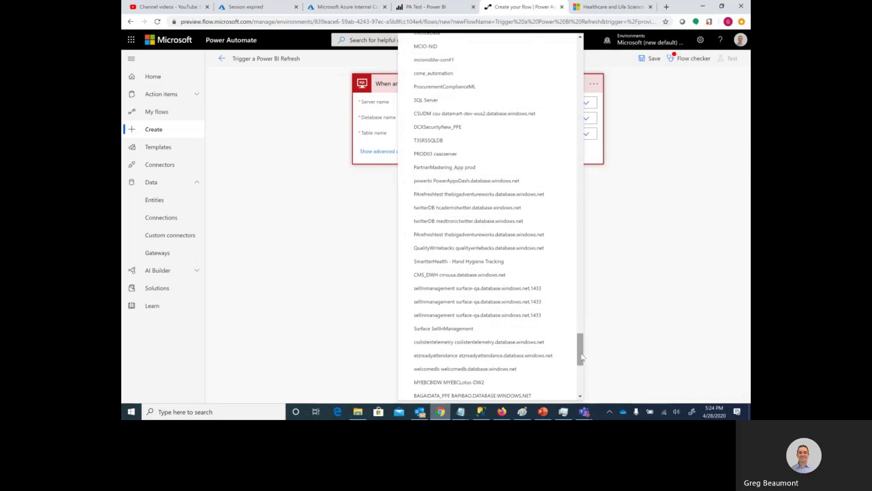
click(461, 195)
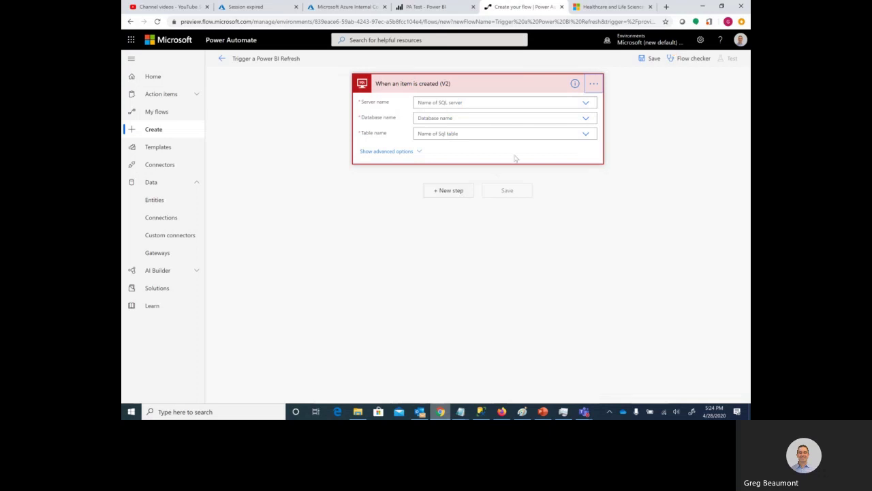
Set the trigger's server and database to use the connection settings, and choose PA_Test as its table.
click(585, 103)
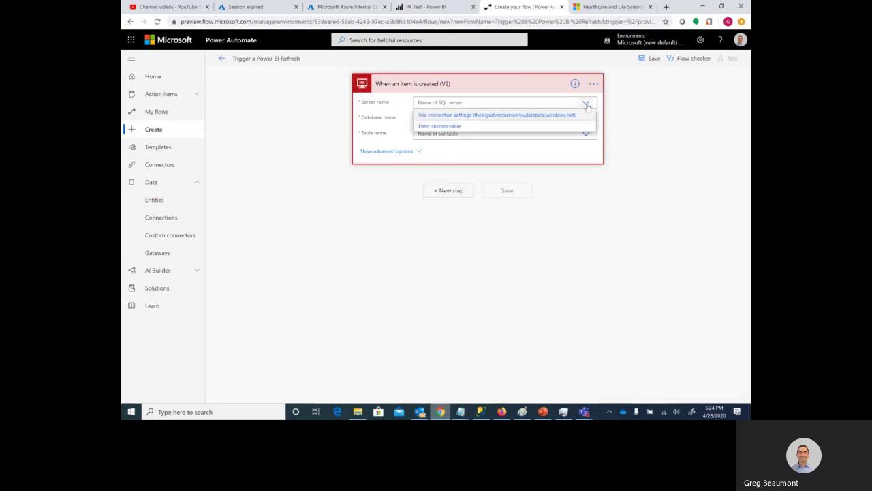
click(552, 115)
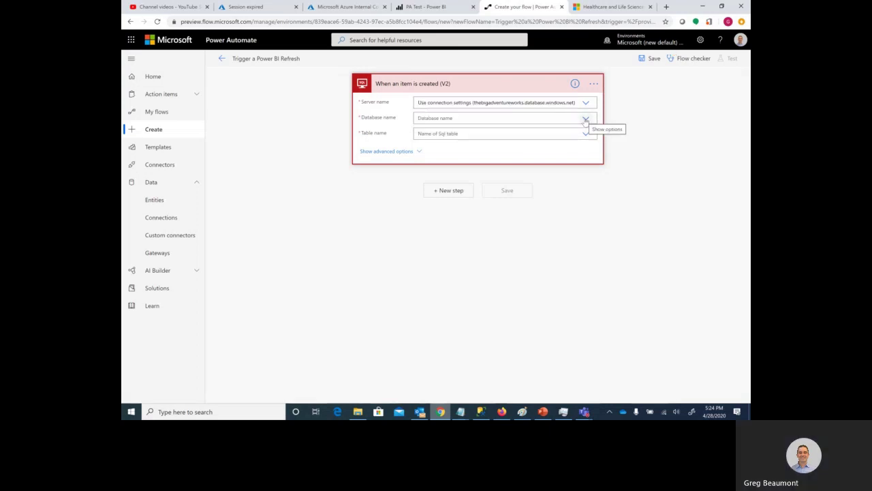
click(586, 118)
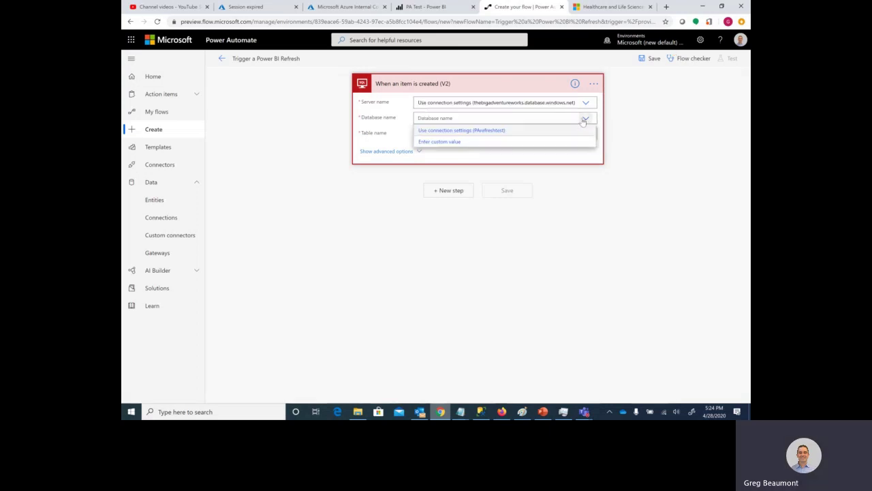
click(498, 131)
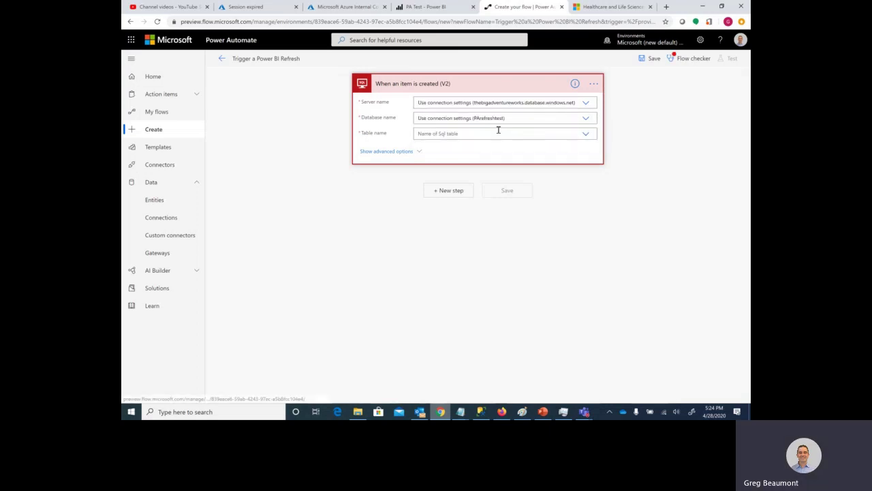
click(586, 135)
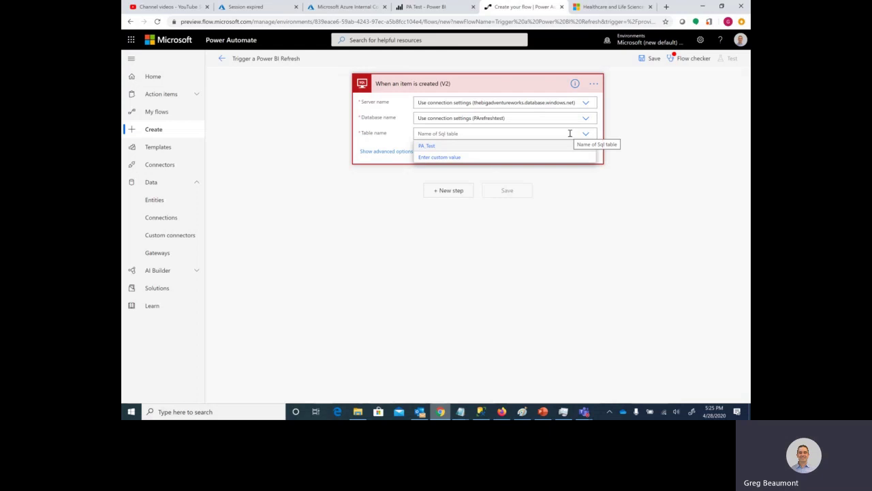
click(430, 147)
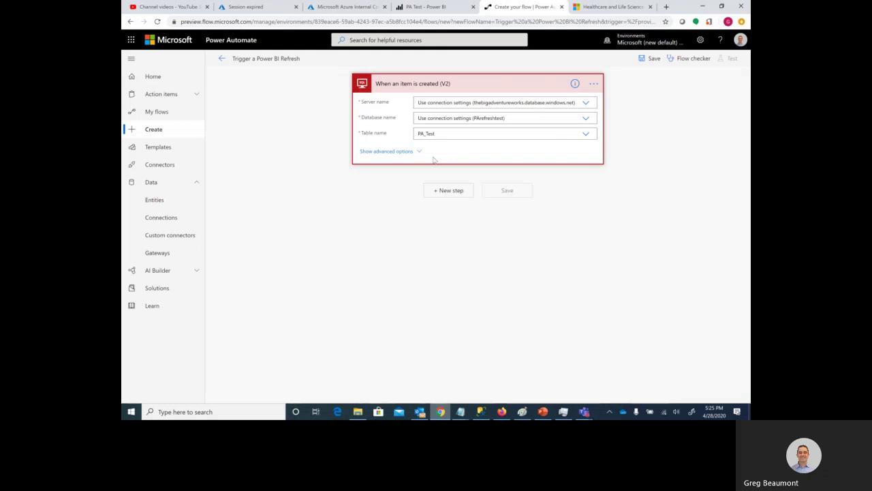
Add the Power BI action "Refresh a dataset (preview)" after the trigger.
click(448, 190)
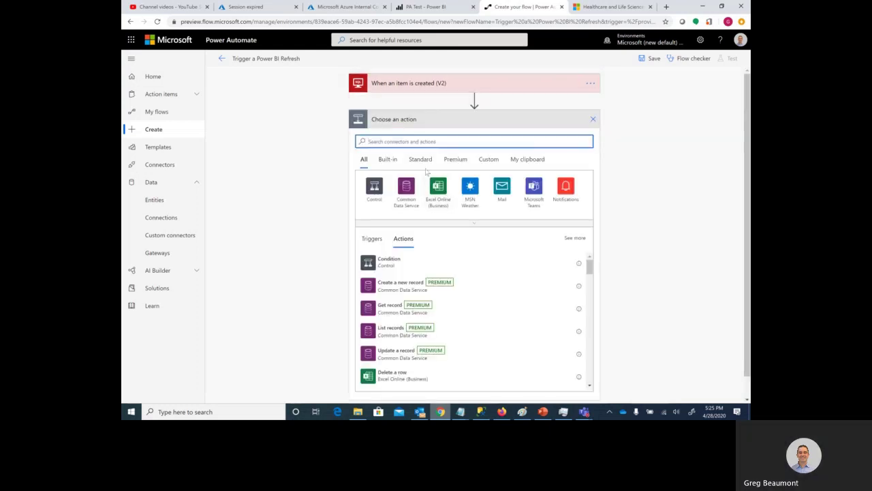
text(power)
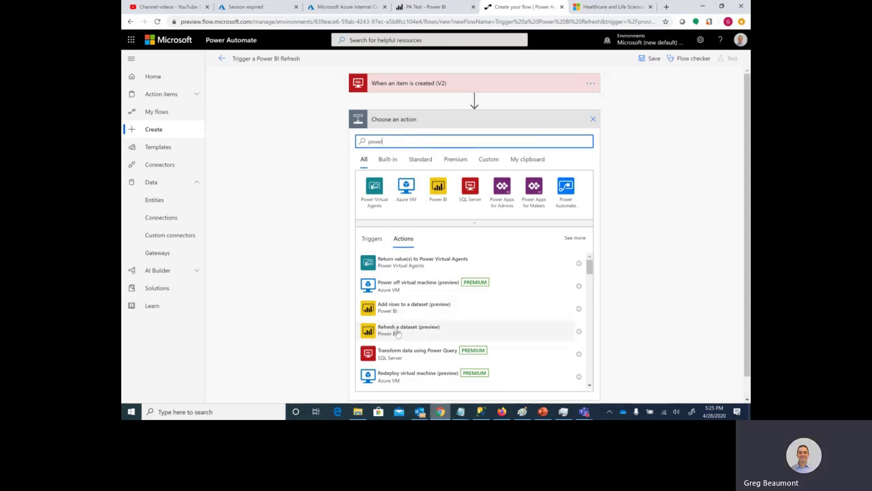
click(394, 330)
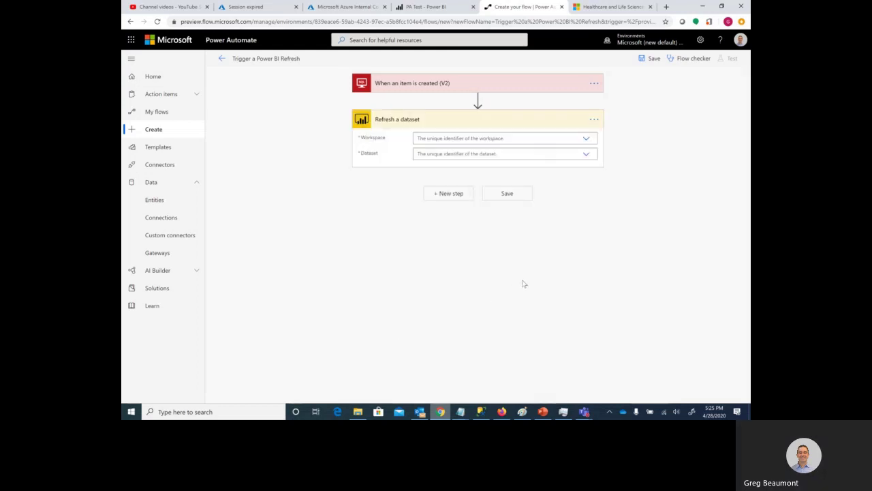
Set the refresh action's workspace to Test Workspace 123 and its dataset to PA Test.
click(585, 139)
drag(593, 158, 599, 239)
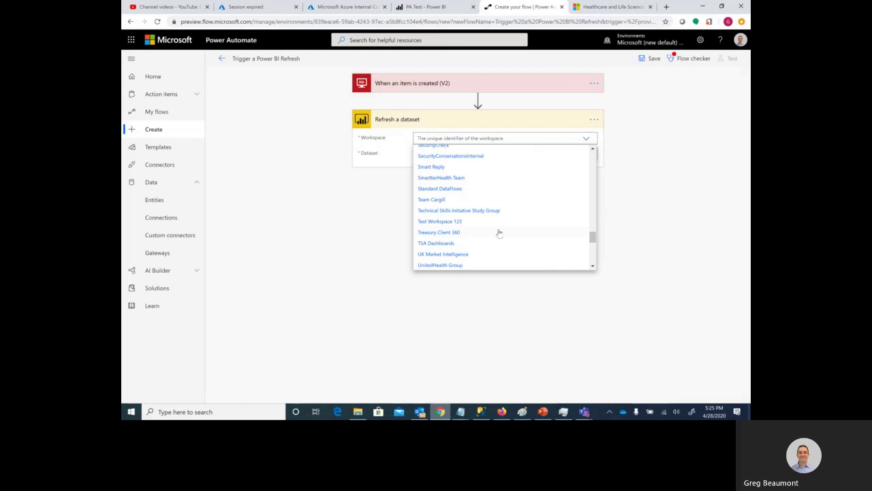
click(459, 221)
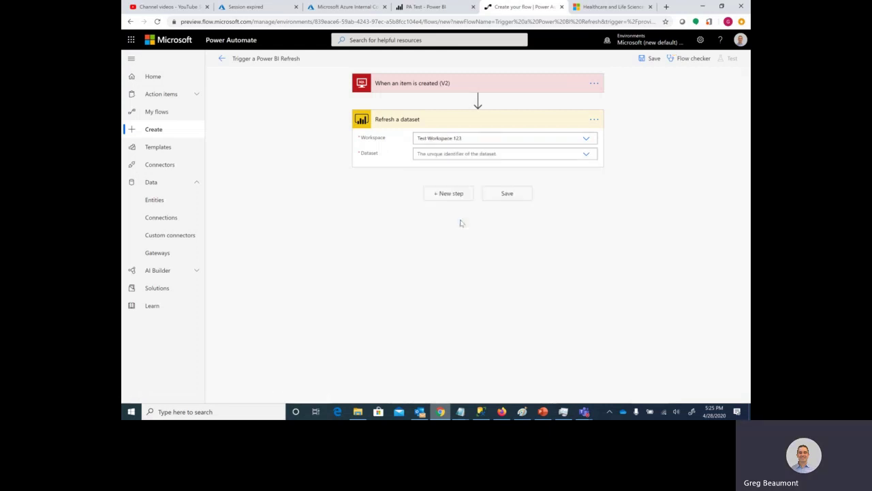
click(585, 155)
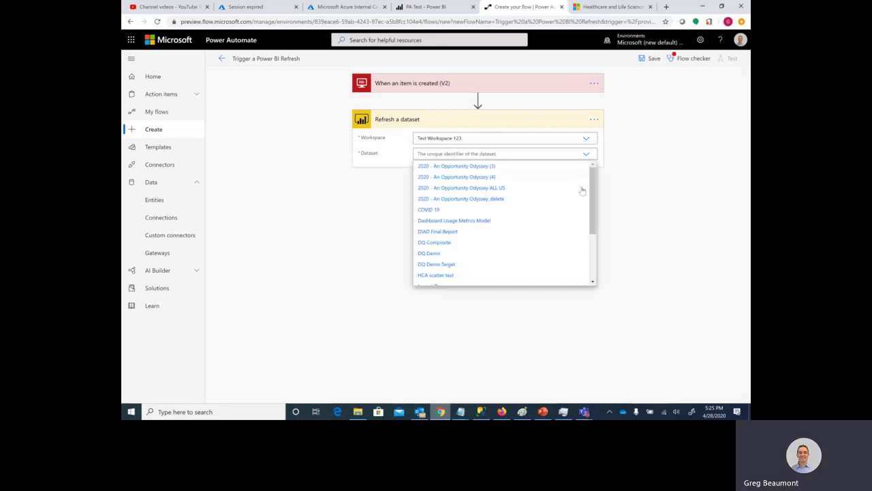
drag(593, 191, 596, 236)
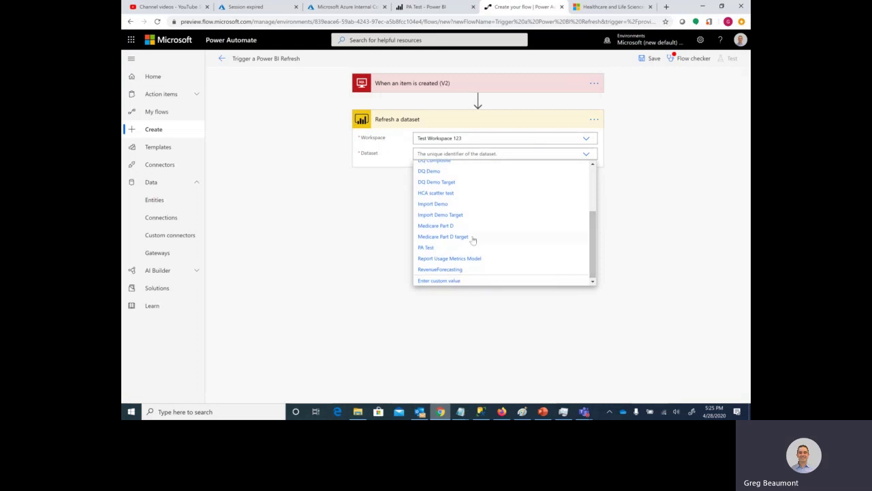
click(428, 250)
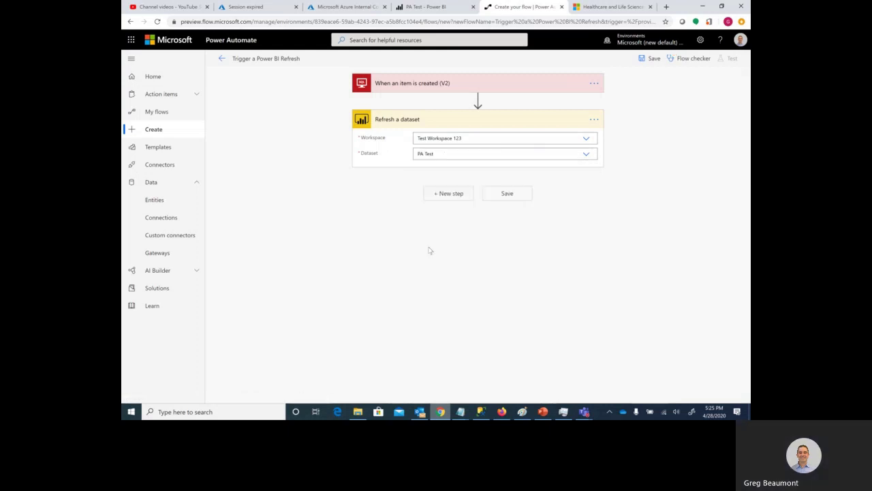
Save the flow and open "Trigger a Power BI Refresh" from the list of own flows.
click(506, 194)
click(164, 113)
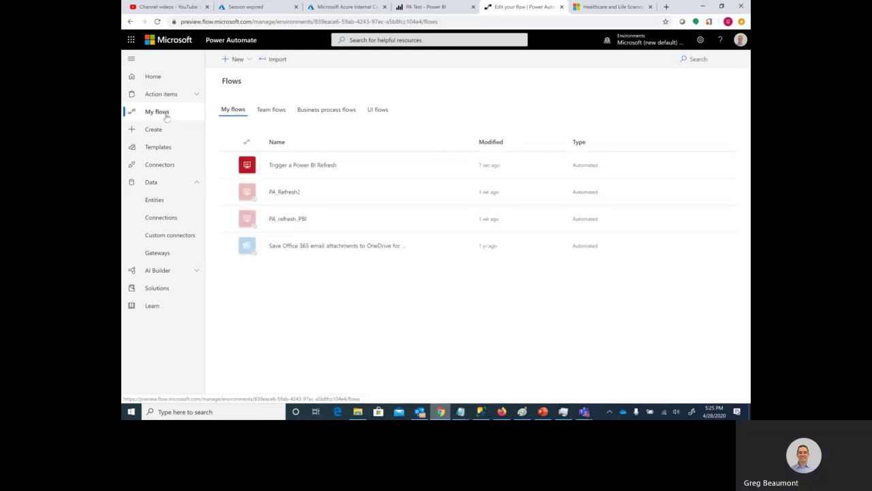
click(317, 165)
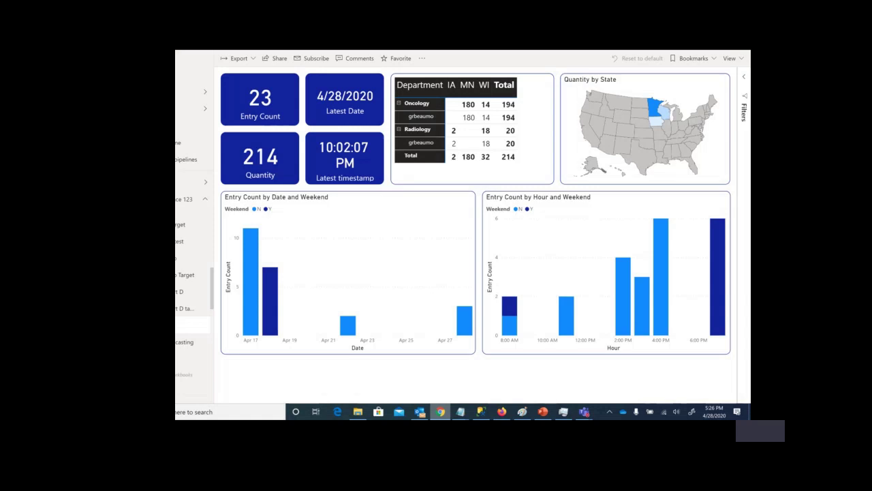
Refresh the PA Test report in Power BI.
click(421, 58)
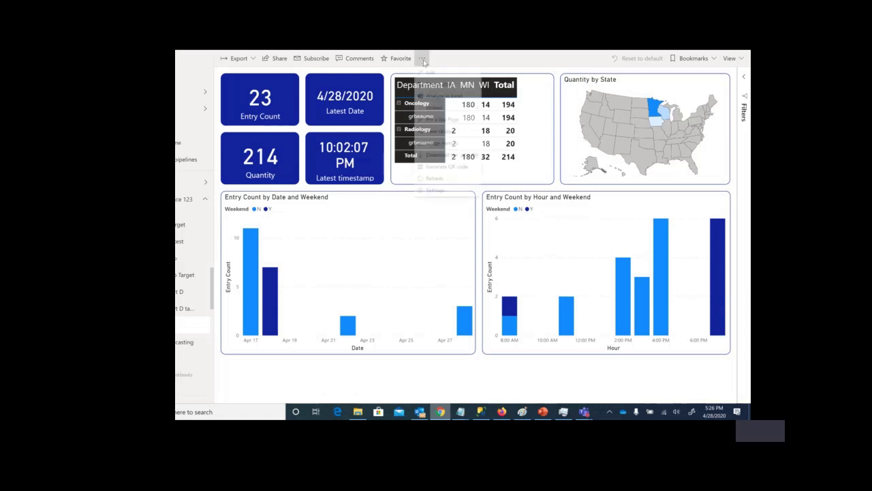
click(439, 195)
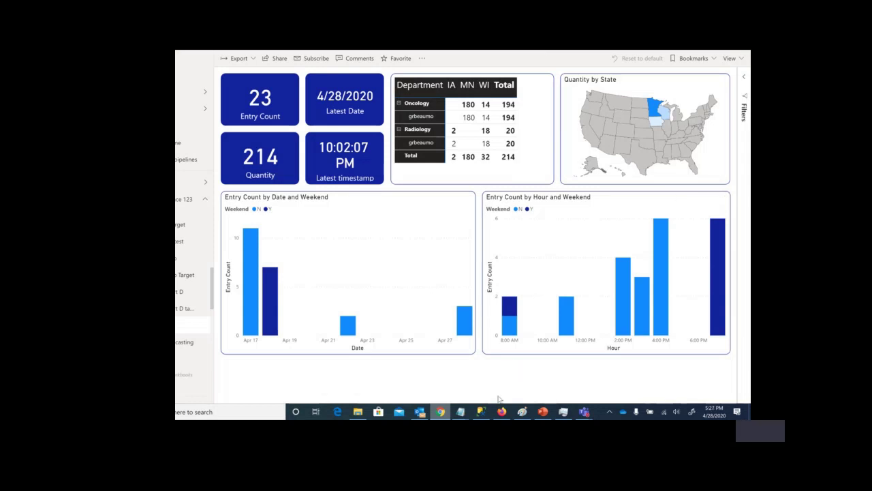
Switch to the INSERT query in SQL Server Management Studio and set its Department value to 'Pediatrics'.
click(482, 411)
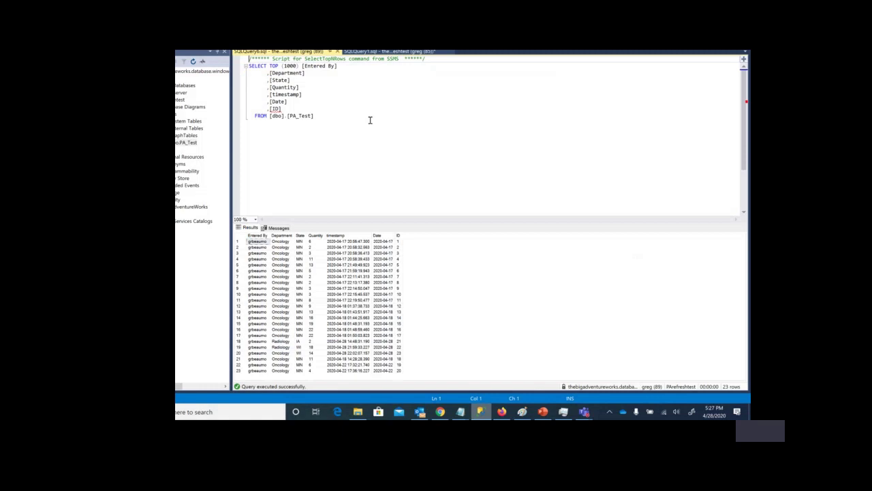
click(397, 52)
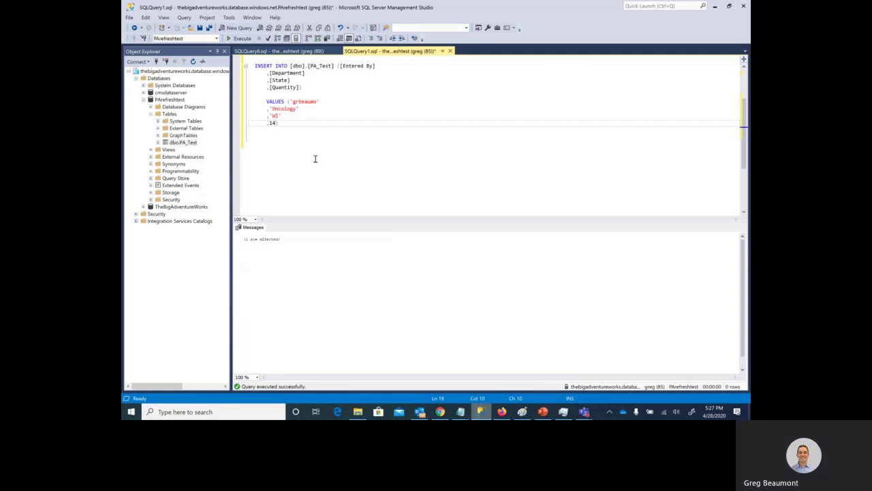
click(296, 109)
key(BackSpace)
key(BackSpace)
key(BackSpace)
key(BackSpace)
key(BackSpace)
key(BackSpace)
key(BackSpace)
key(BackSpace)
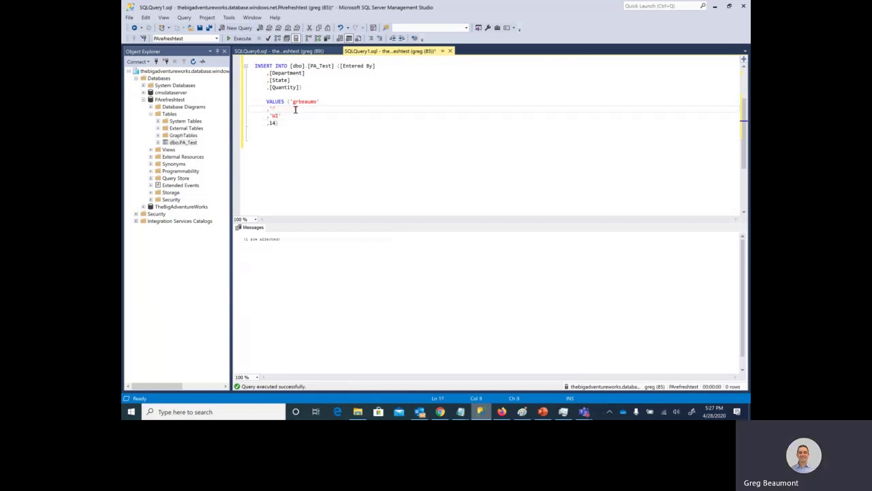
text(Pediatric)
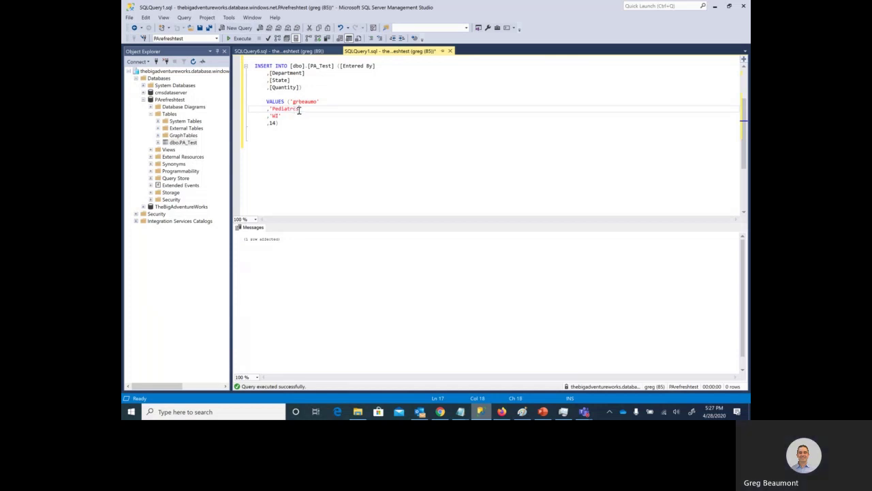
key(BackSpace)
Set the INSERT statement's State value to 'TX' and its Quantity value to 28.
click(278, 116)
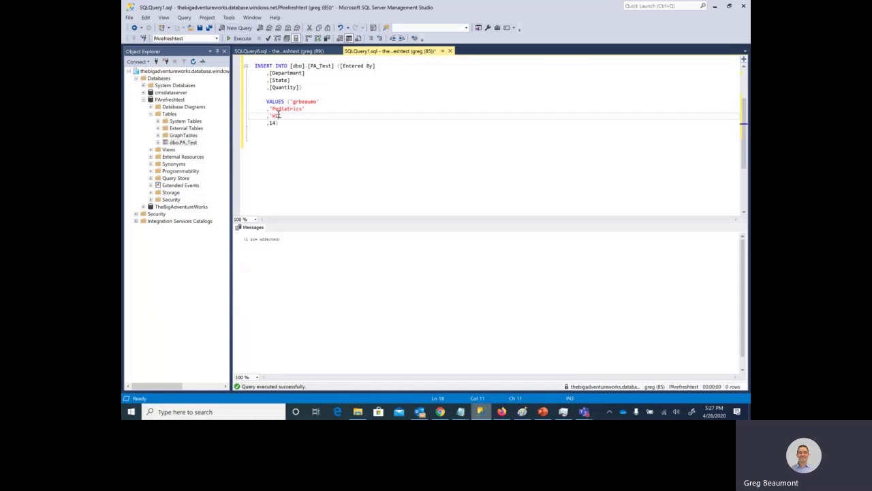
key(BackSpace)
key(BackSpace)
text(TX)
click(277, 123)
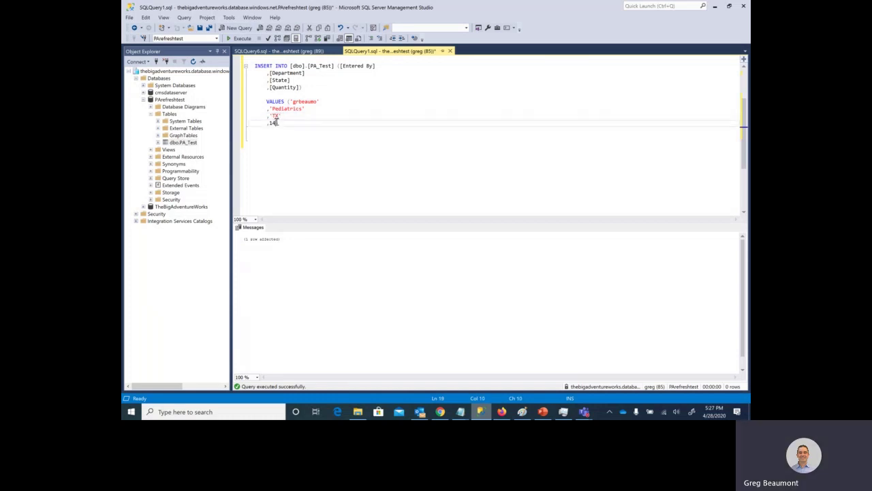
key(BackSpace)
key(BackSpace)
text(28))
Review the PA Test report in Power BI, and execute the whole INSERT statement for dbo.PA_Test in SQL Server Management Studio.
click(440, 411)
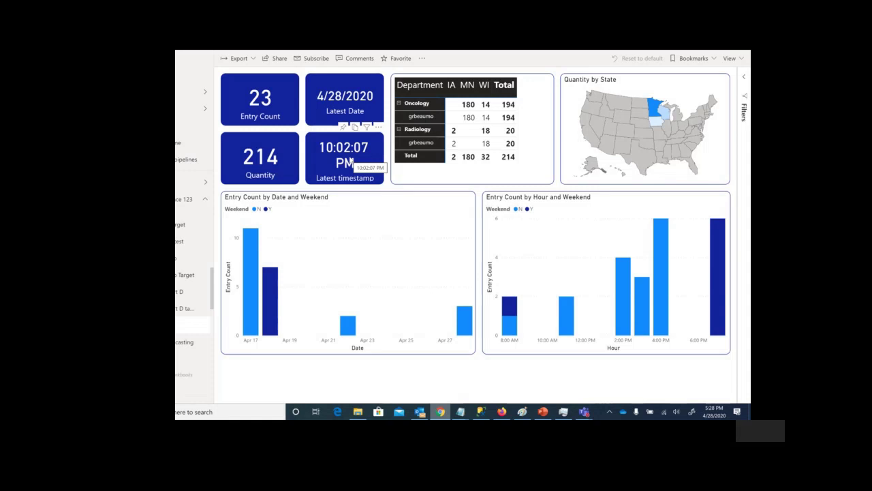
click(478, 410)
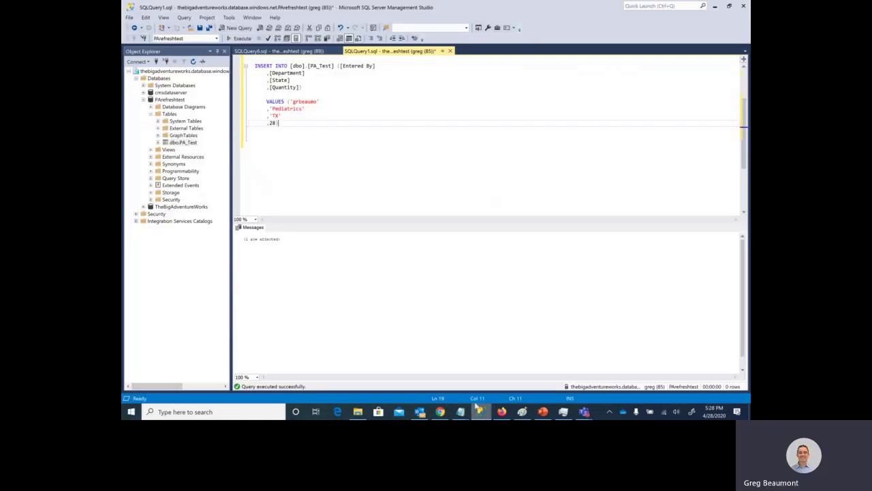
drag(254, 65, 277, 123)
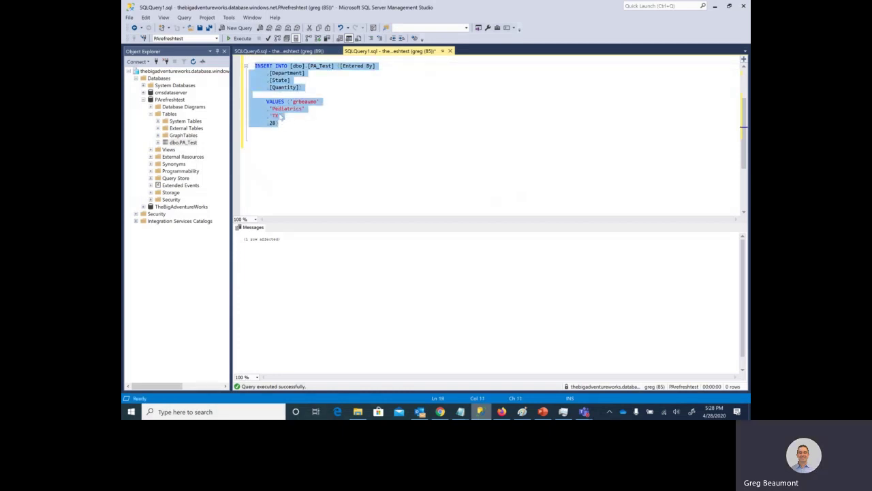
click(239, 39)
click(286, 123)
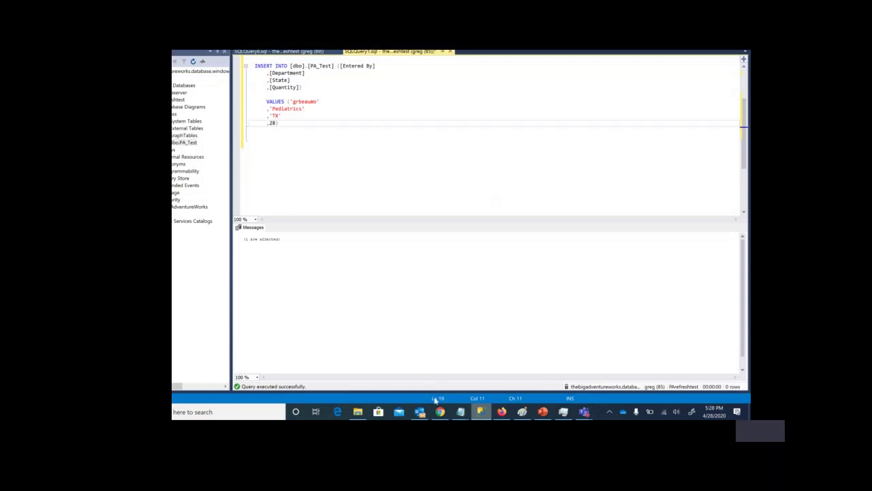
Switch back to Power BI and refresh the PA Test report to load the inserted row.
click(441, 412)
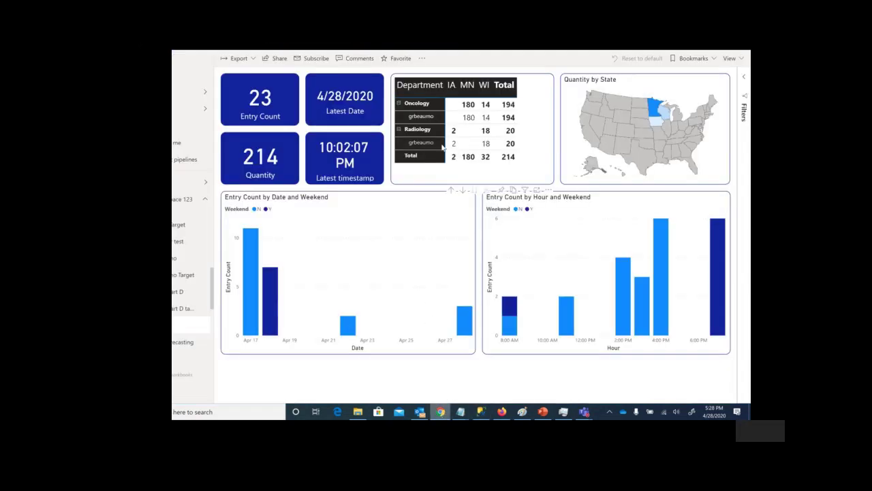
click(422, 58)
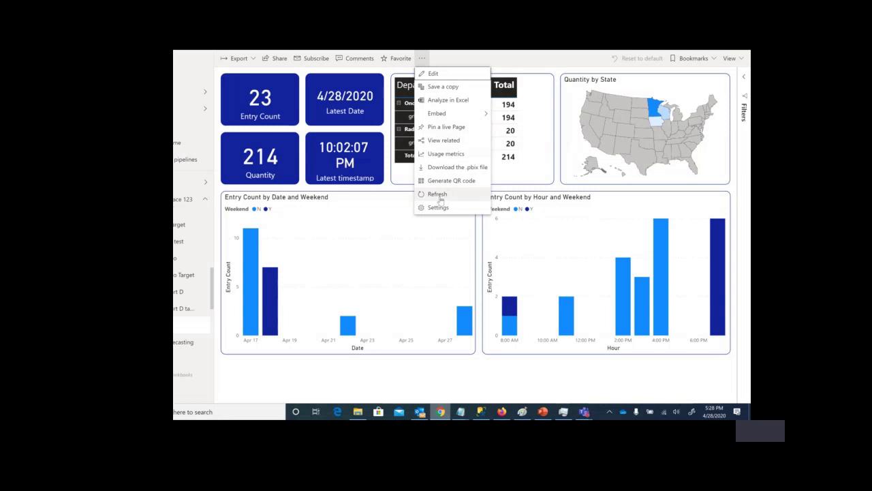
click(440, 199)
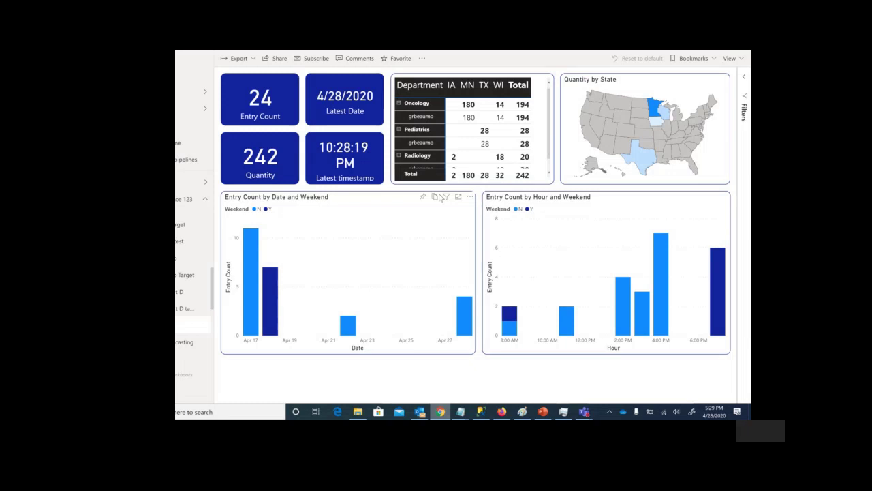
Switch to the "Trigger a Power BI Refresh" flow in Power Automate and refresh its run history.
click(529, 8)
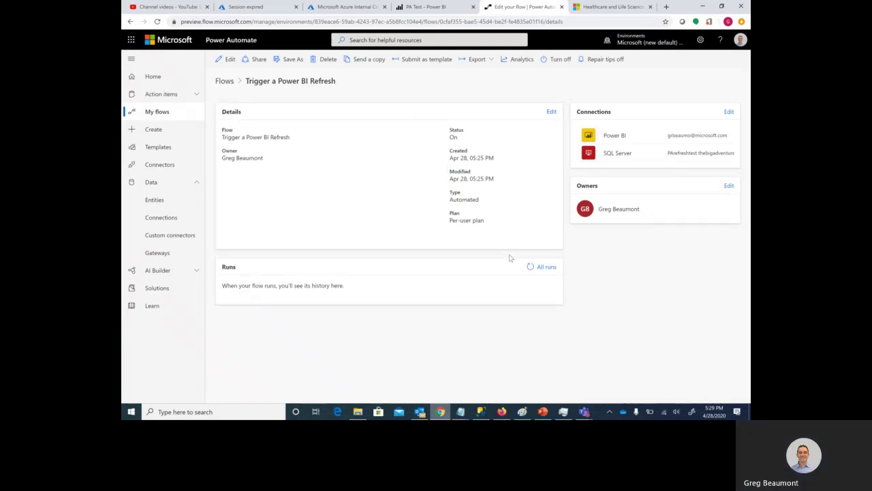
click(529, 266)
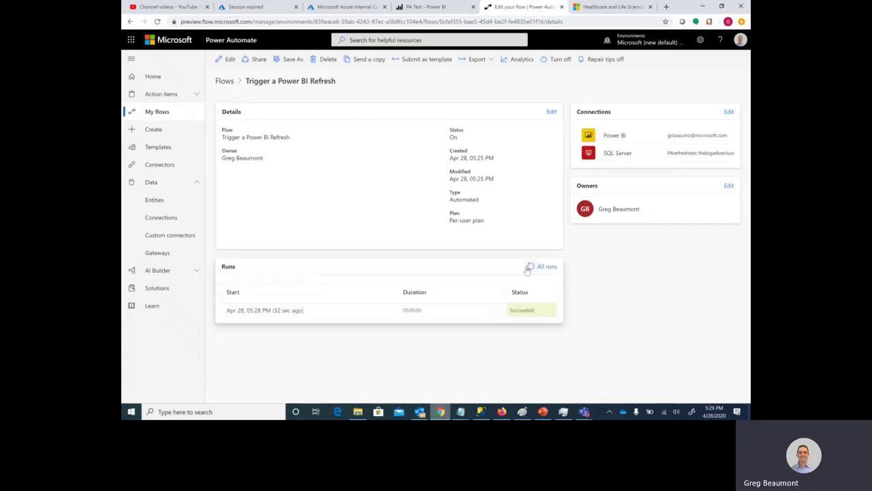